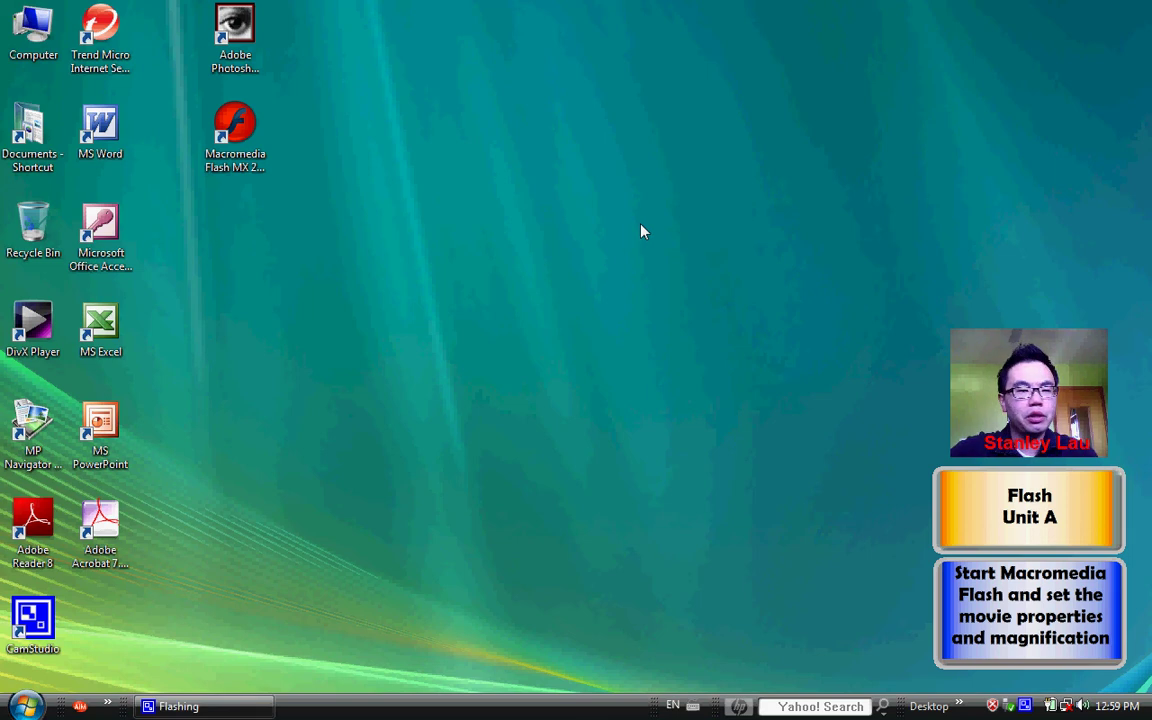
- Launch Macromedia Flash MX 2004 from the Macromedia folder under All Programs
{"action": "left_click", "coordinate": [238, 132]}
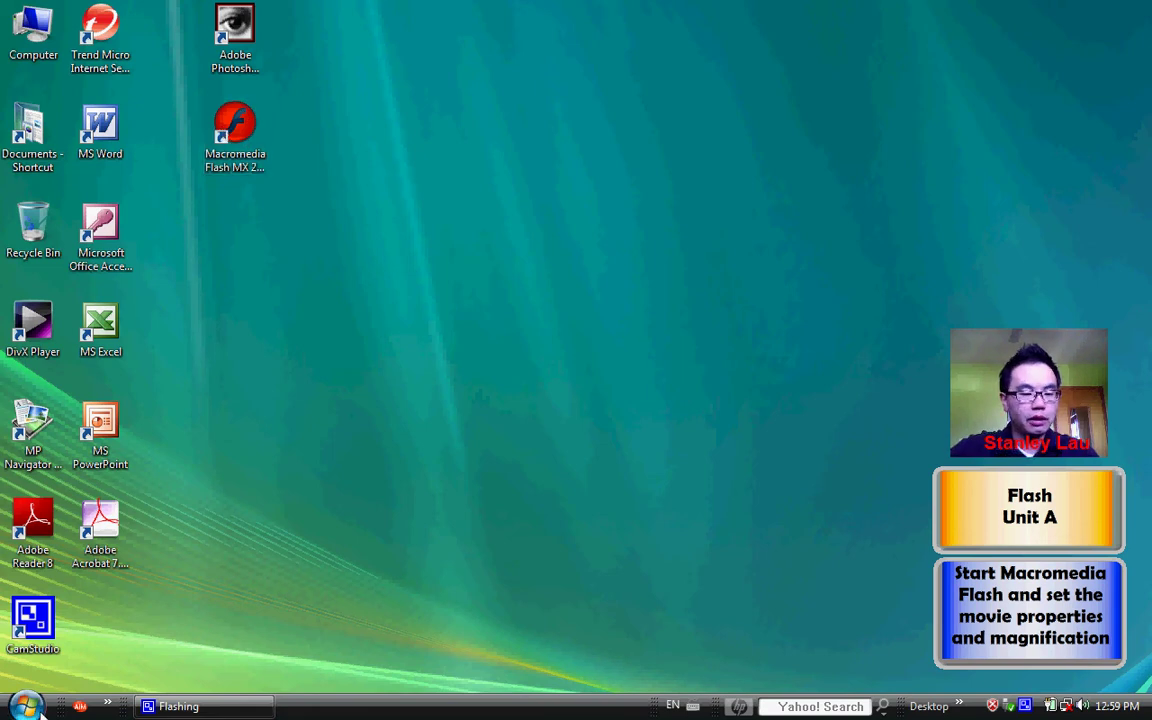
{"action": "key", "text": "super"}
{"action": "left_click", "coordinate": [50, 648]}
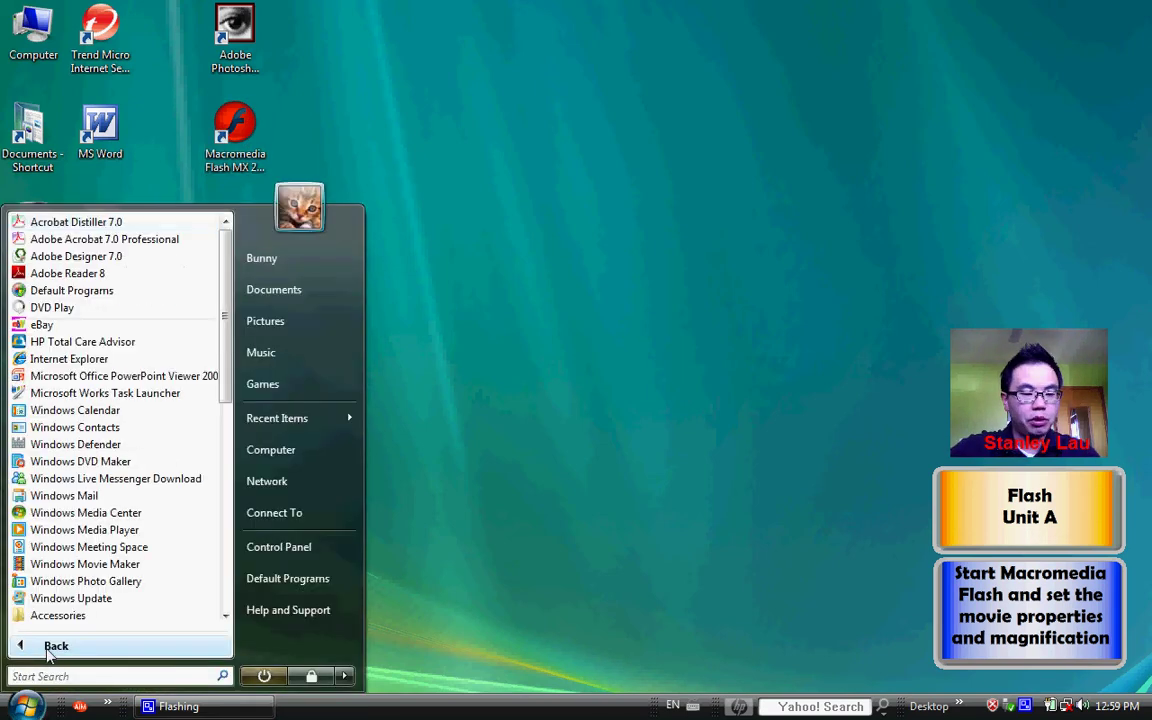
{"action": "left_click_drag", "start_coordinate": [226, 355], "coordinate": [226, 501]}
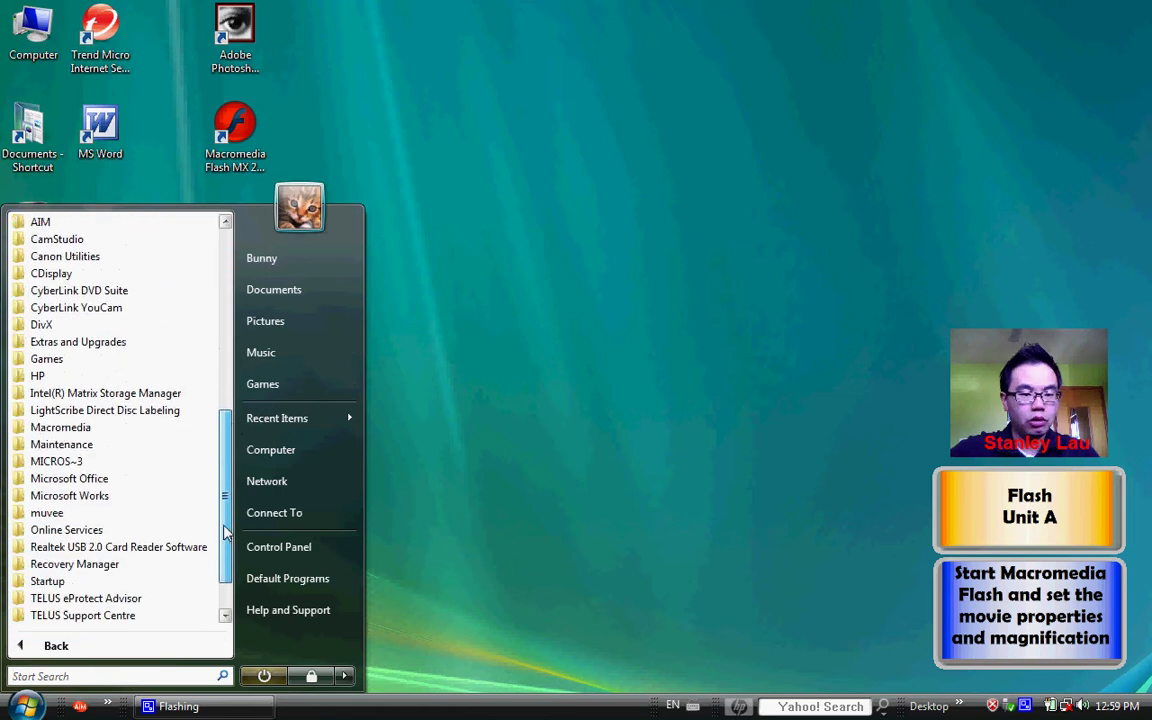
{"action": "left_click", "coordinate": [52, 428]}
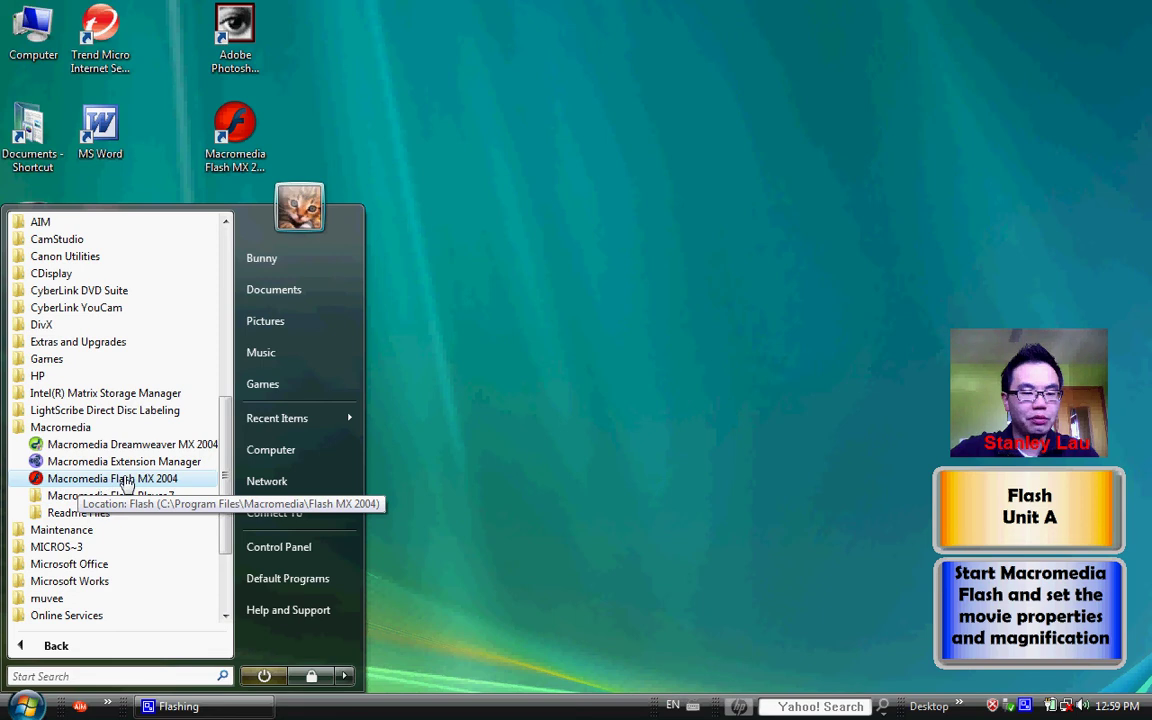
{"action": "left_click", "coordinate": [127, 480]}
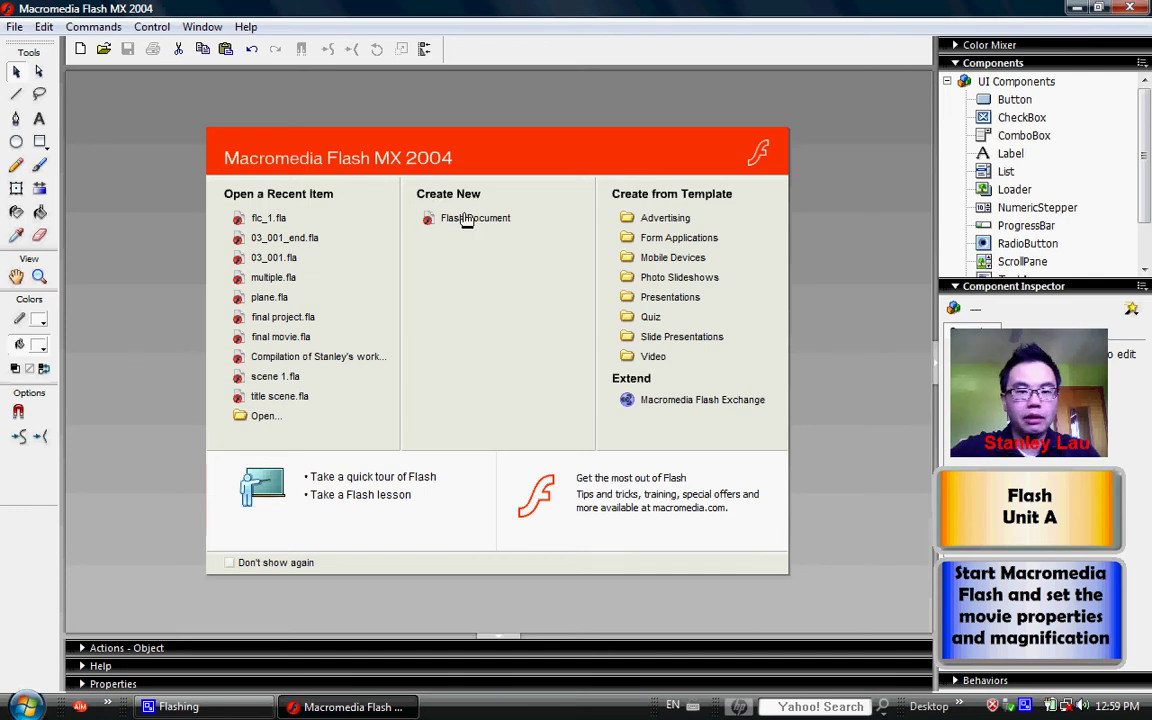
- Create a new blank Flash document, Untitled-1, from the Start Page
{"action": "left_click", "coordinate": [462, 218]}
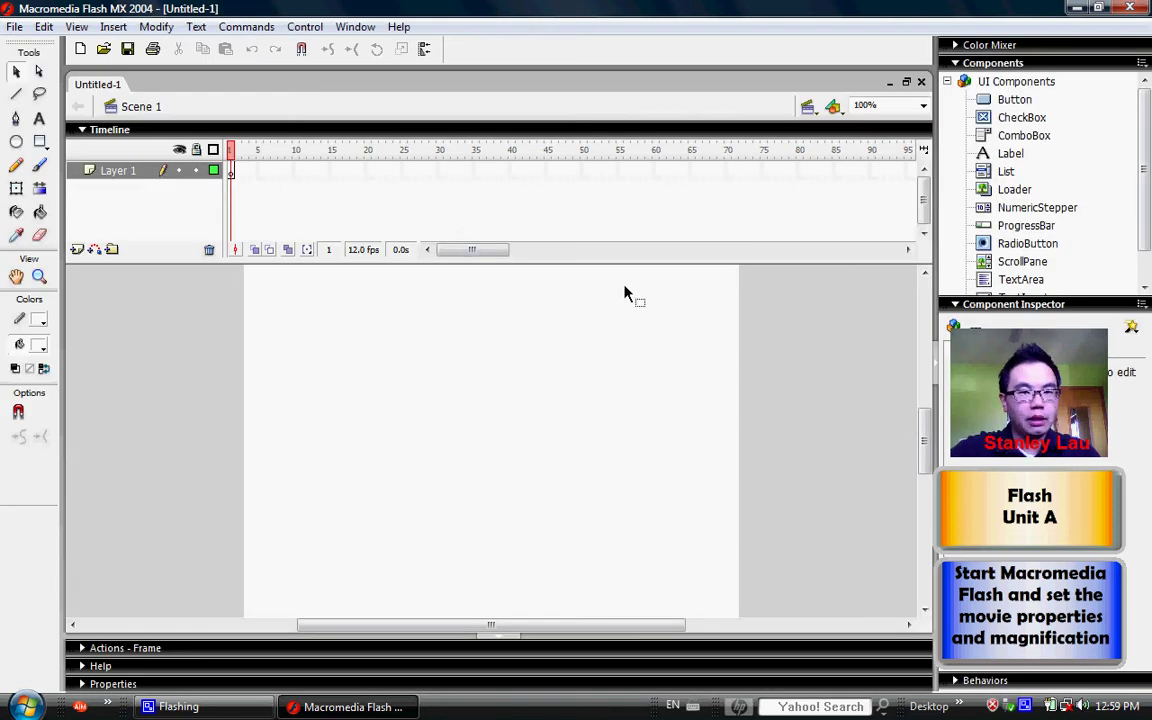
{"action": "left_click", "coordinate": [350, 27]}
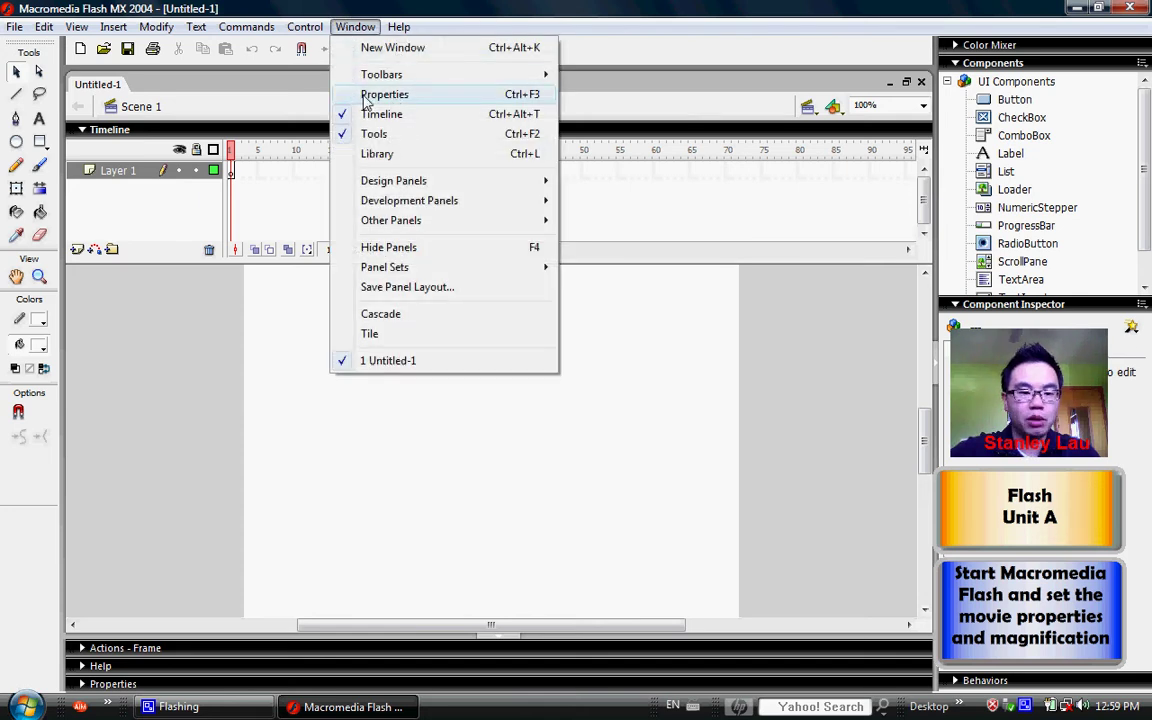
- Show the Properties panel with the default 550 x 400 px document settings
{"action": "left_click", "coordinate": [366, 95]}
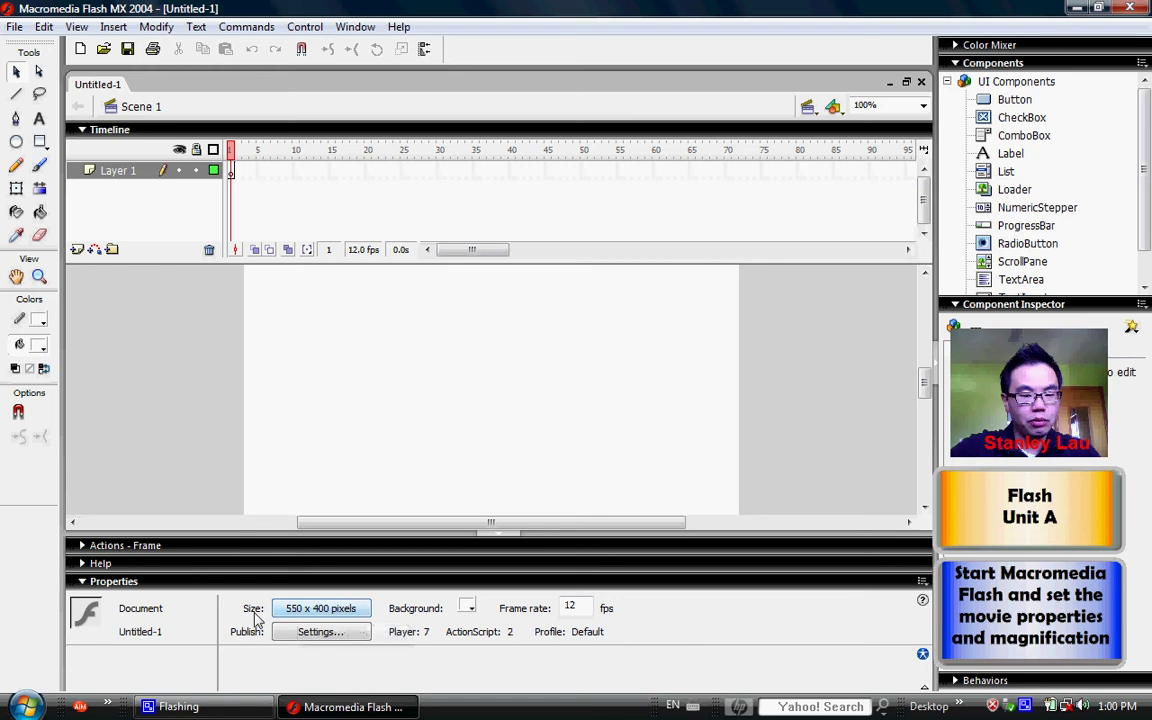
- In Document Properties, change the width from 550 to 400 and height from 400 to 300 pixels
{"action": "left_click", "coordinate": [307, 612]}
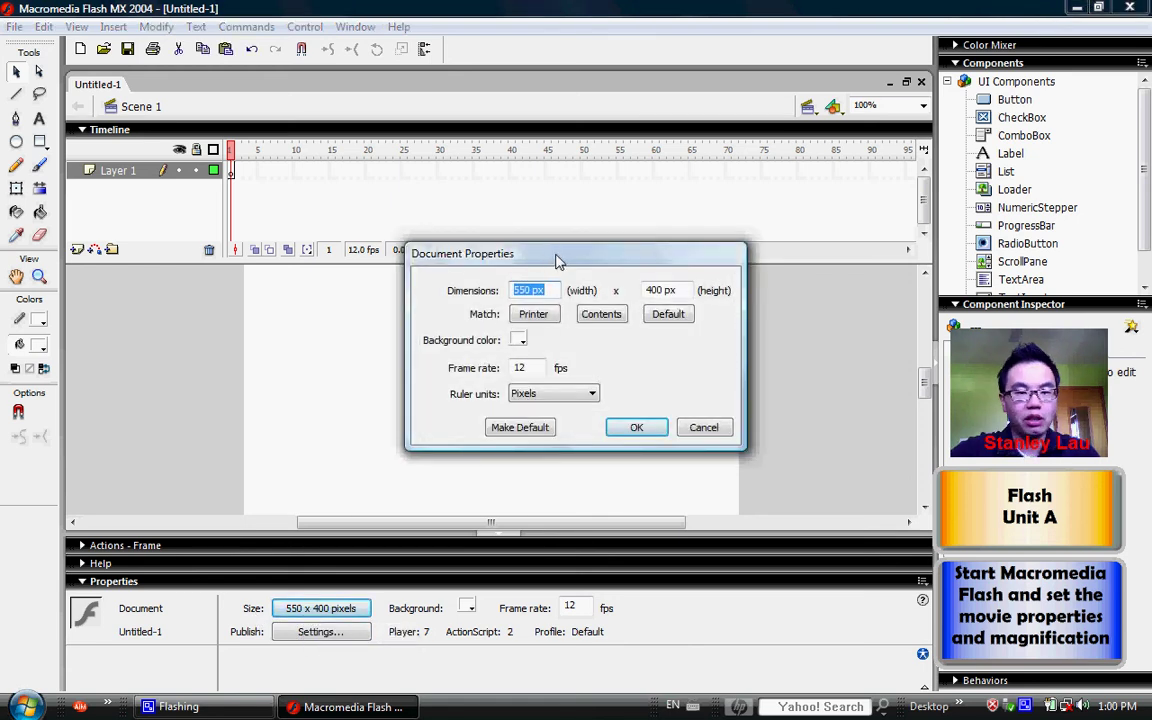
{"action": "left_click_drag", "start_coordinate": [550, 262], "coordinate": [454, 210]}
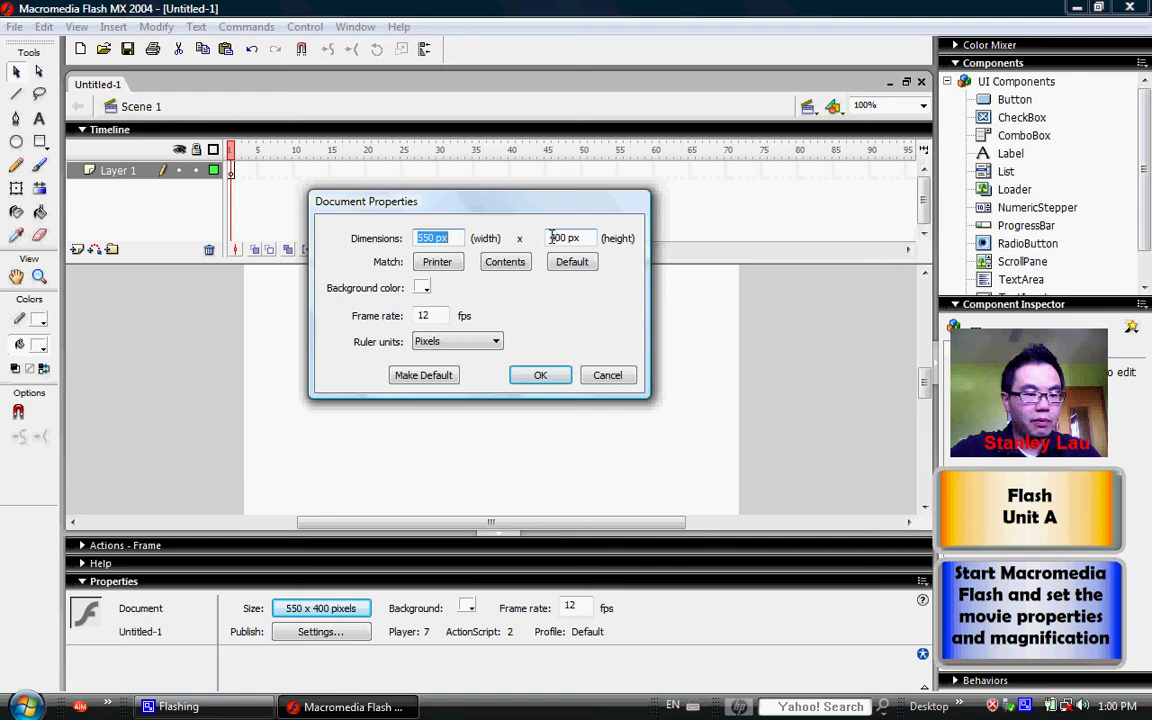
{"action": "left_click", "coordinate": [434, 238]}
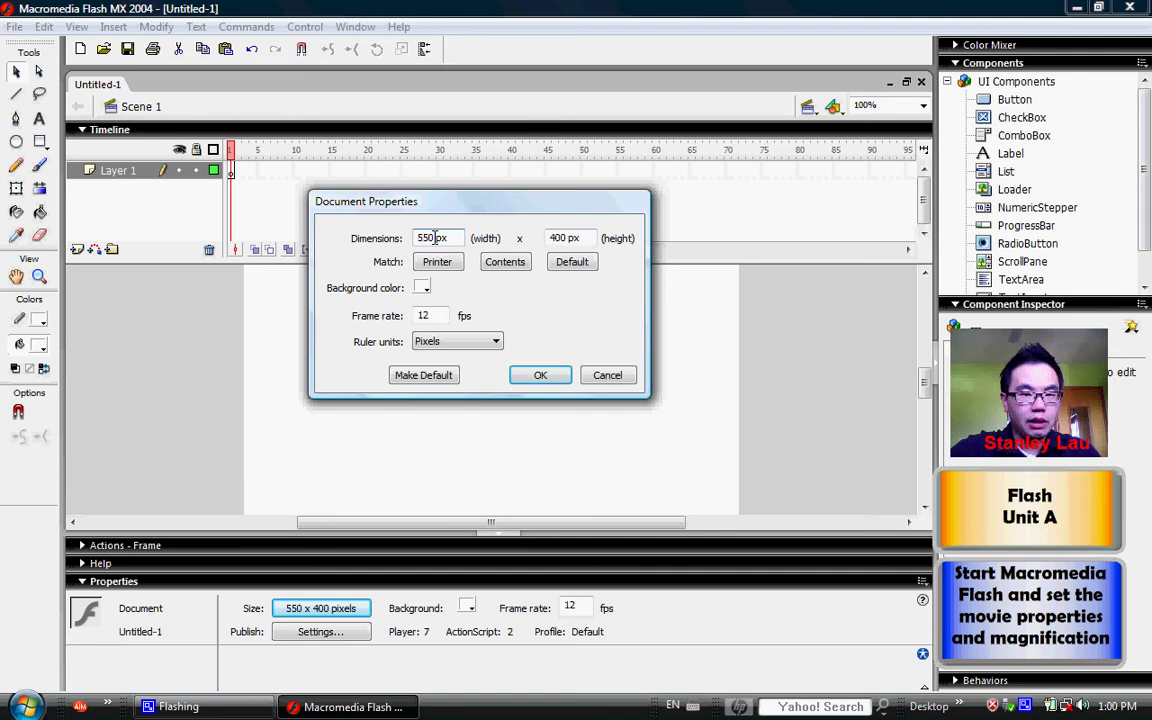
{"action": "double_click", "coordinate": [434, 238]}
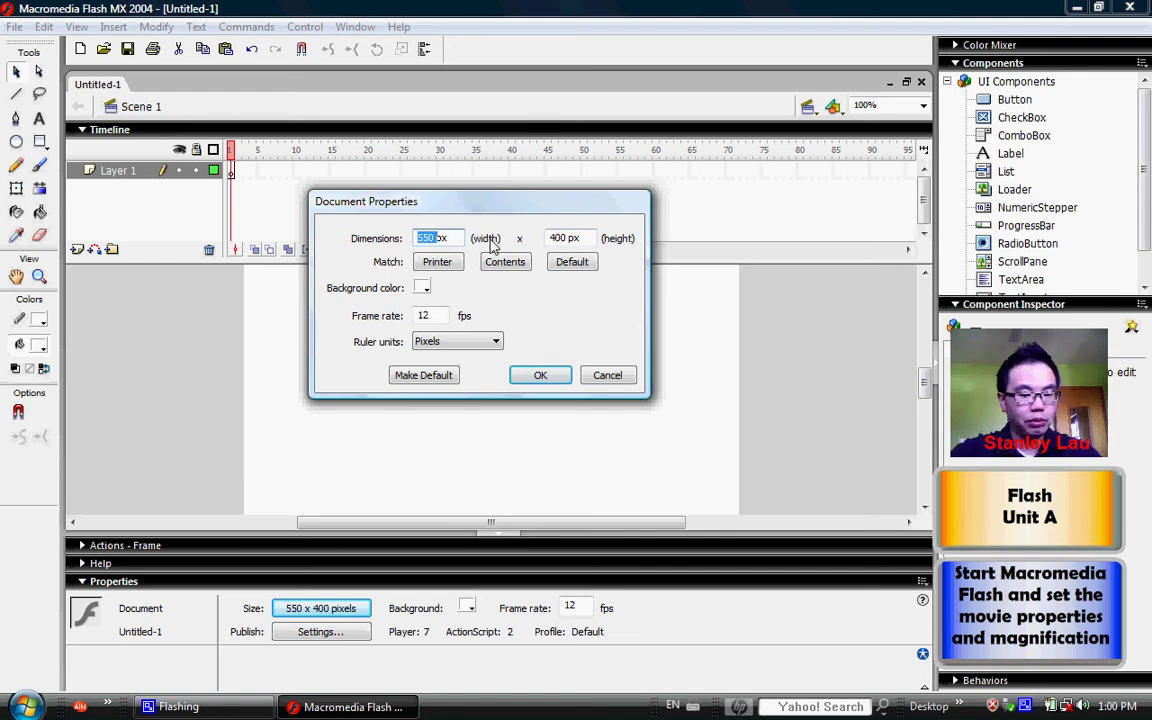
{"action": "type", "text": "400"}
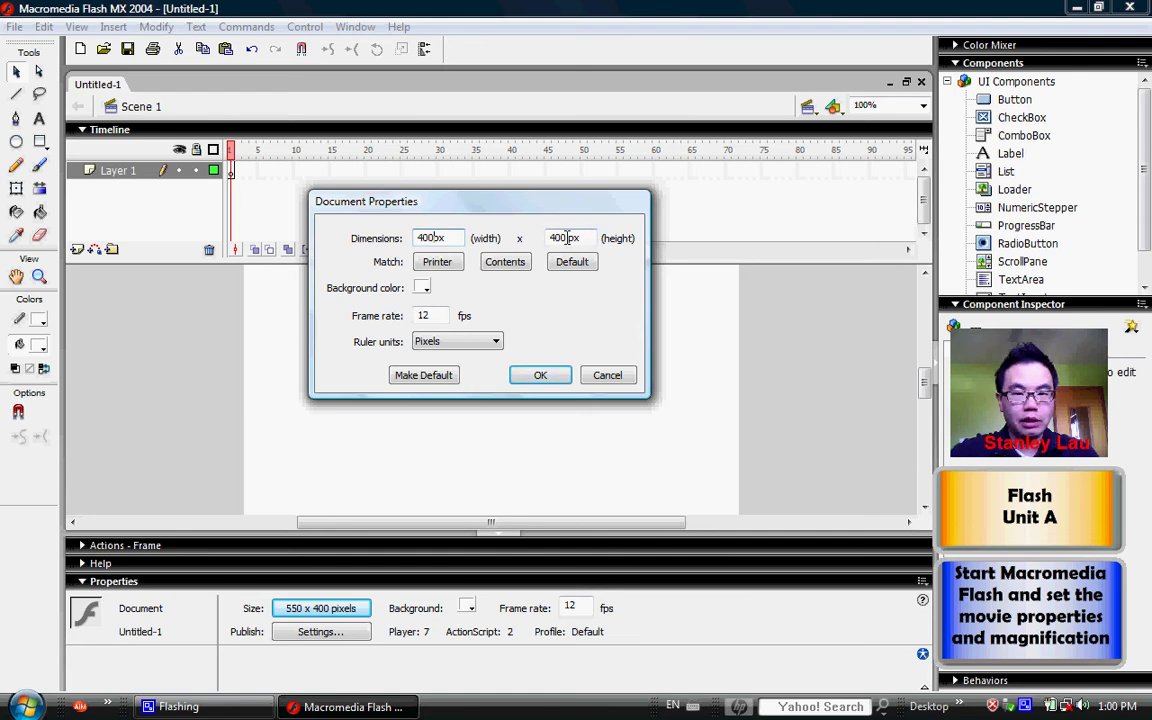
{"action": "double_click", "coordinate": [566, 237]}
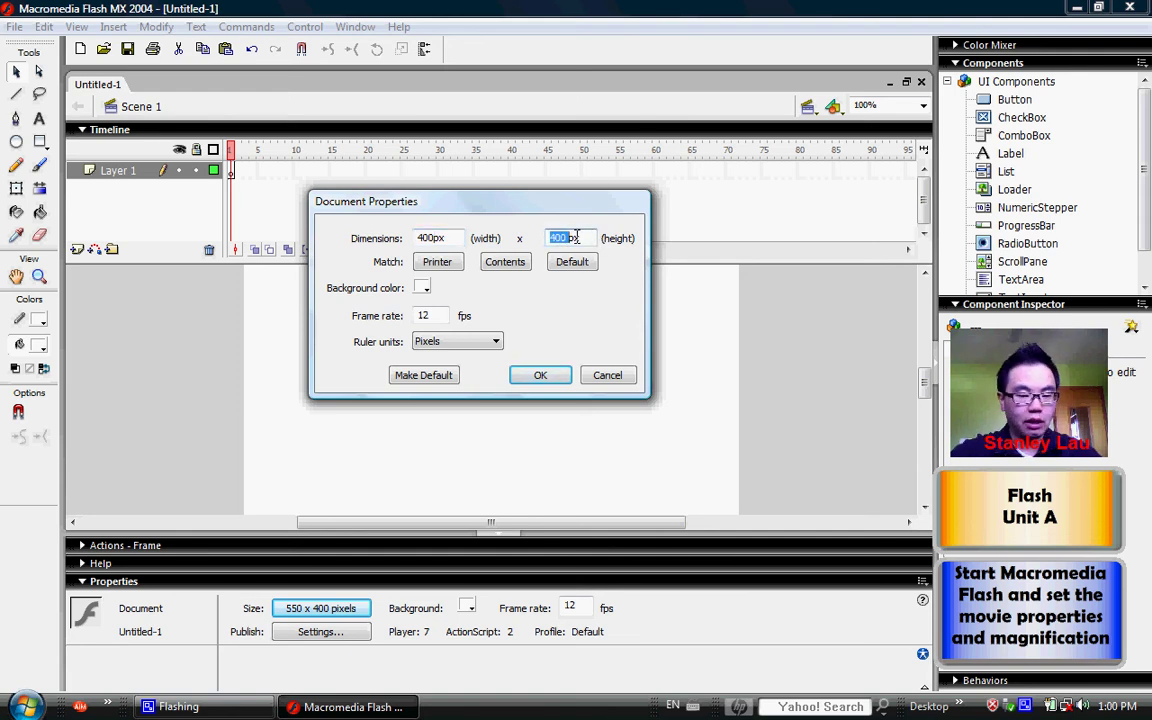
{"action": "type", "text": "300"}
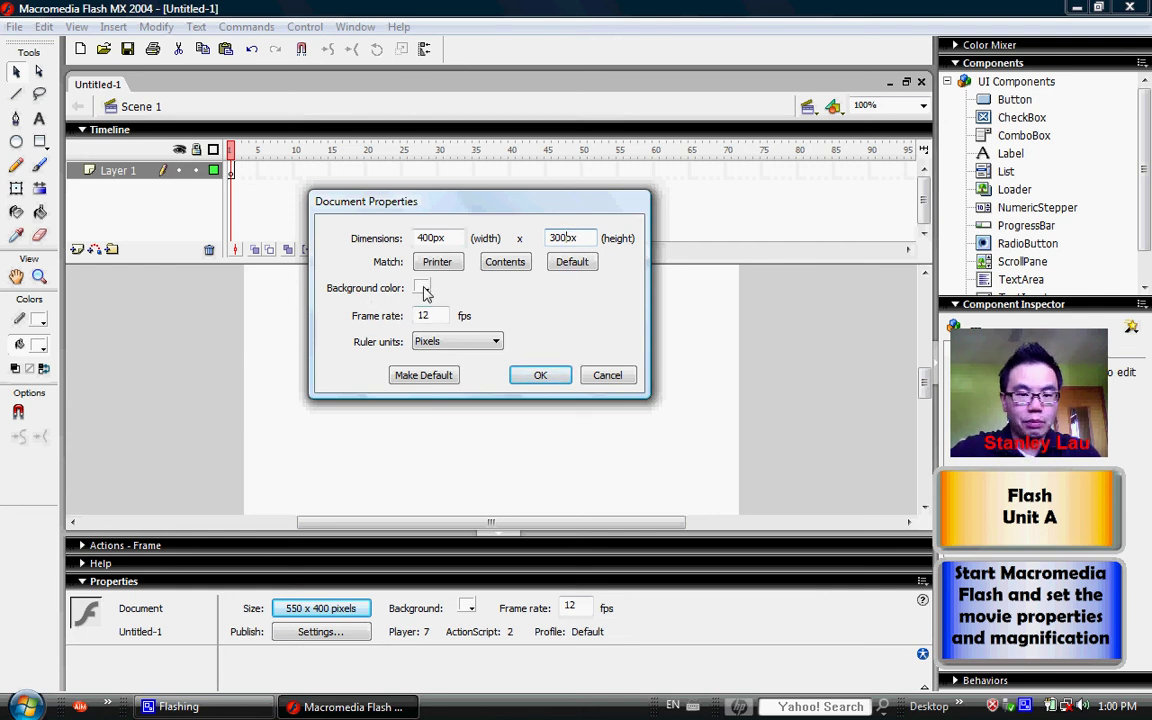
- Set the background colour to blue #0000FF and apply the document settings
{"action": "left_click", "coordinate": [423, 289]}
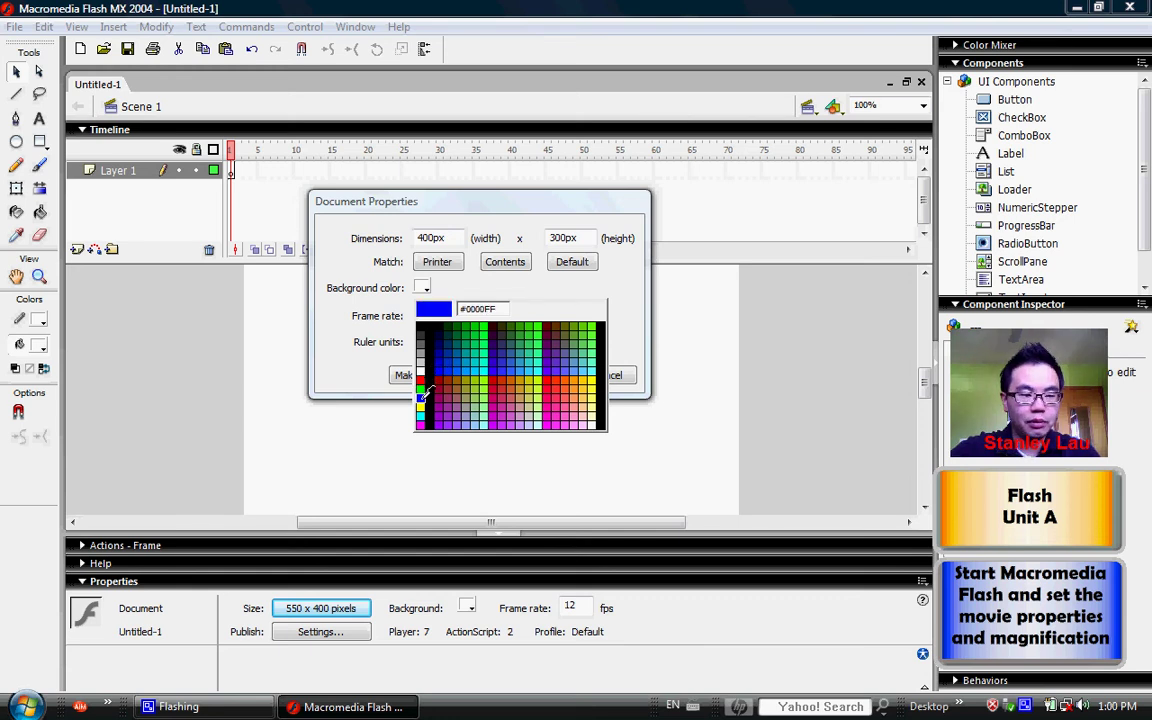
{"action": "left_click", "coordinate": [421, 397]}
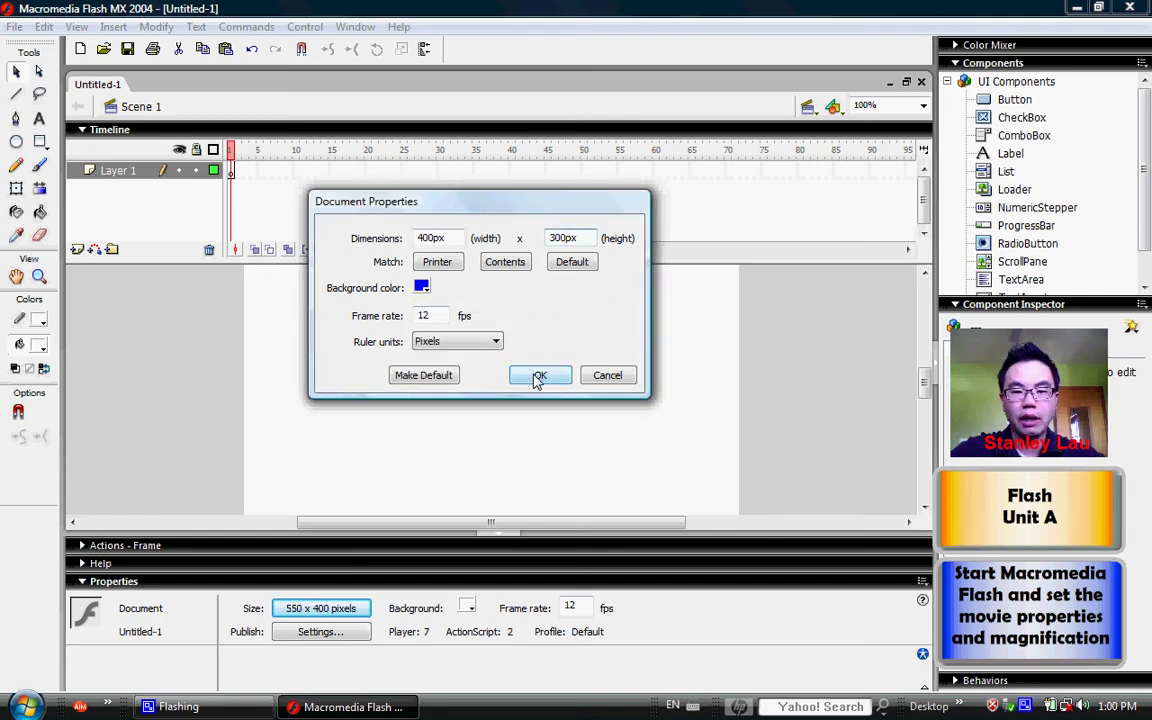
{"action": "left_click", "coordinate": [537, 378]}
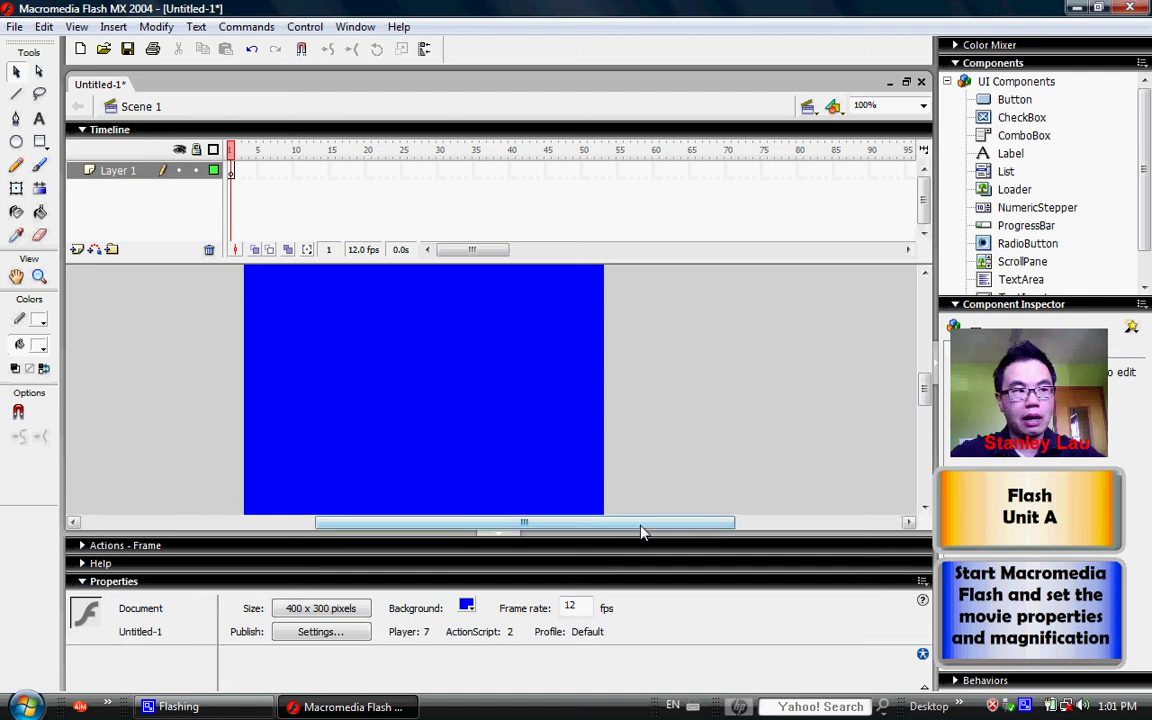
{"action": "left_click_drag", "start_coordinate": [641, 533], "coordinate": [594, 533]}
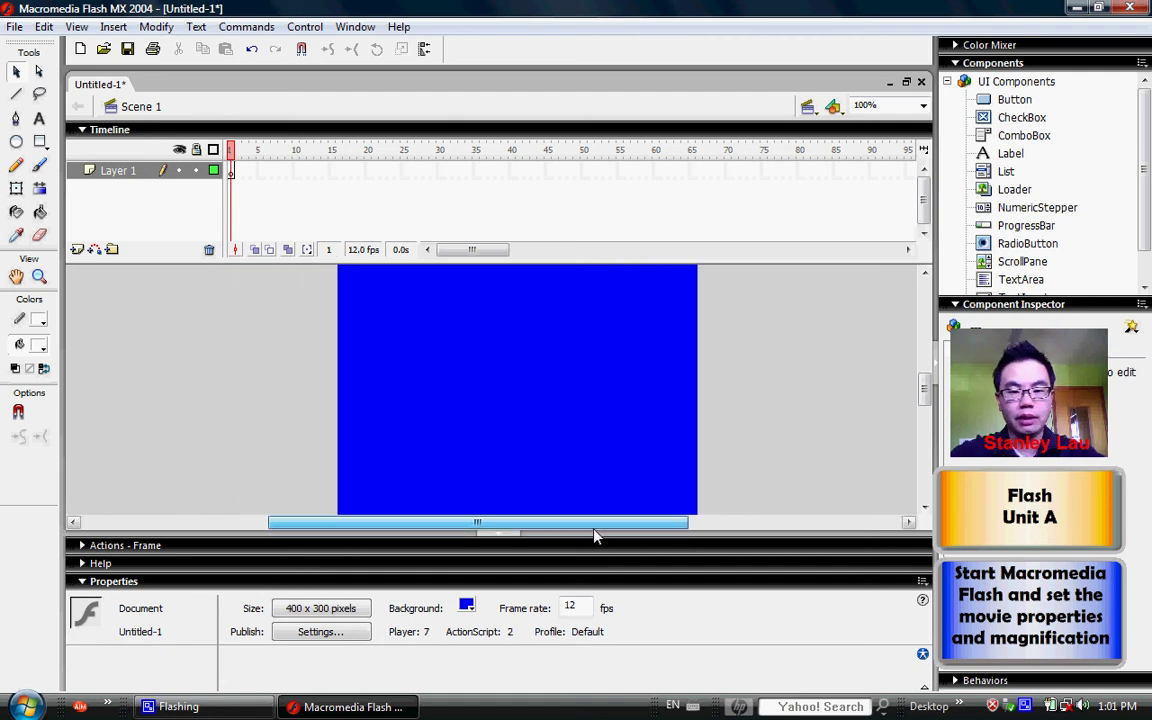
{"action": "left_click_drag", "start_coordinate": [926, 396], "coordinate": [929, 396]}
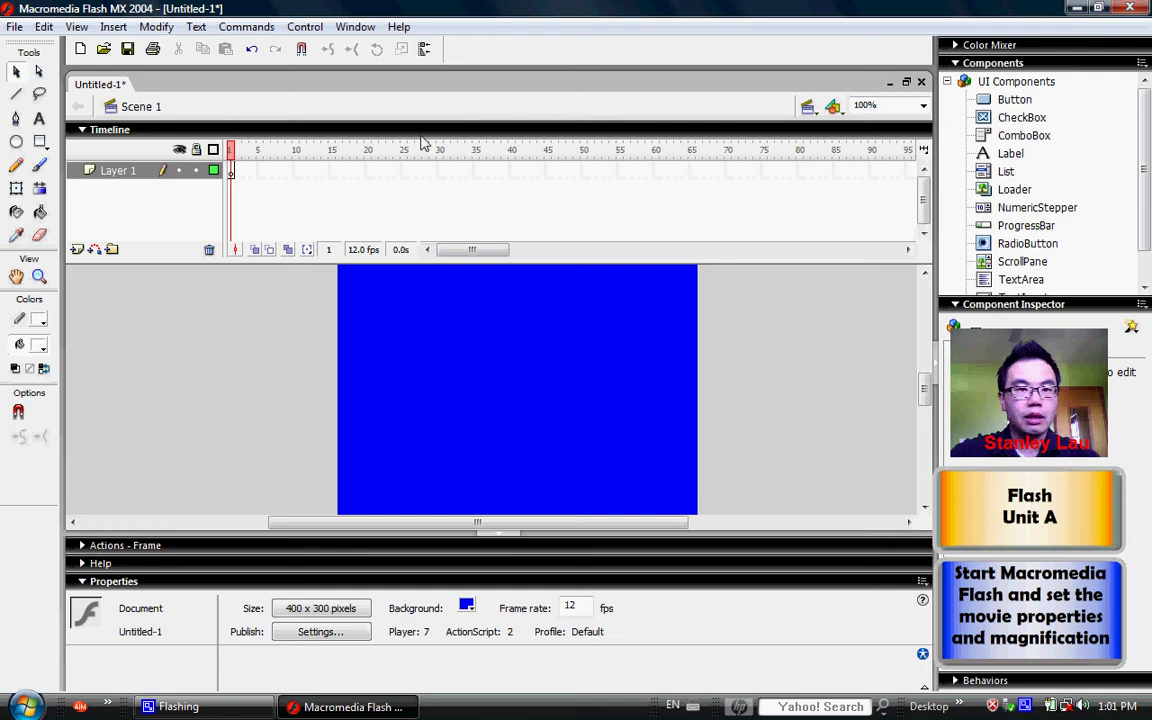
{"action": "left_click", "coordinate": [79, 27]}
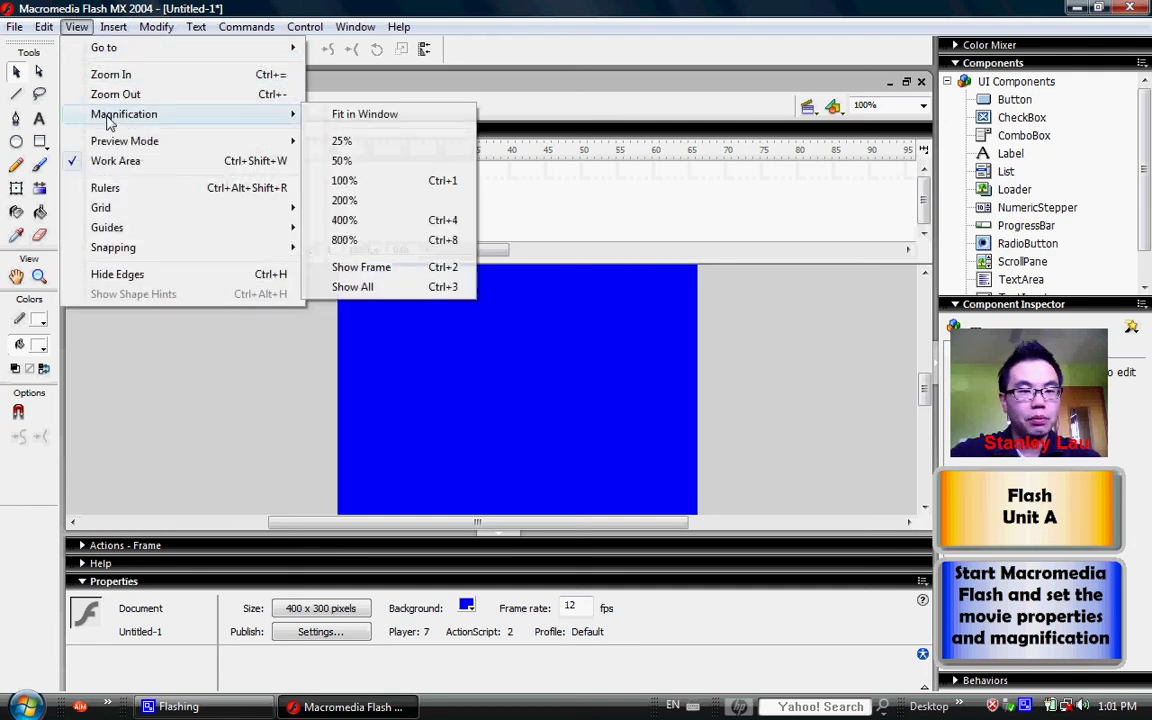
{"action": "mouse_move", "coordinate": [124, 114]}
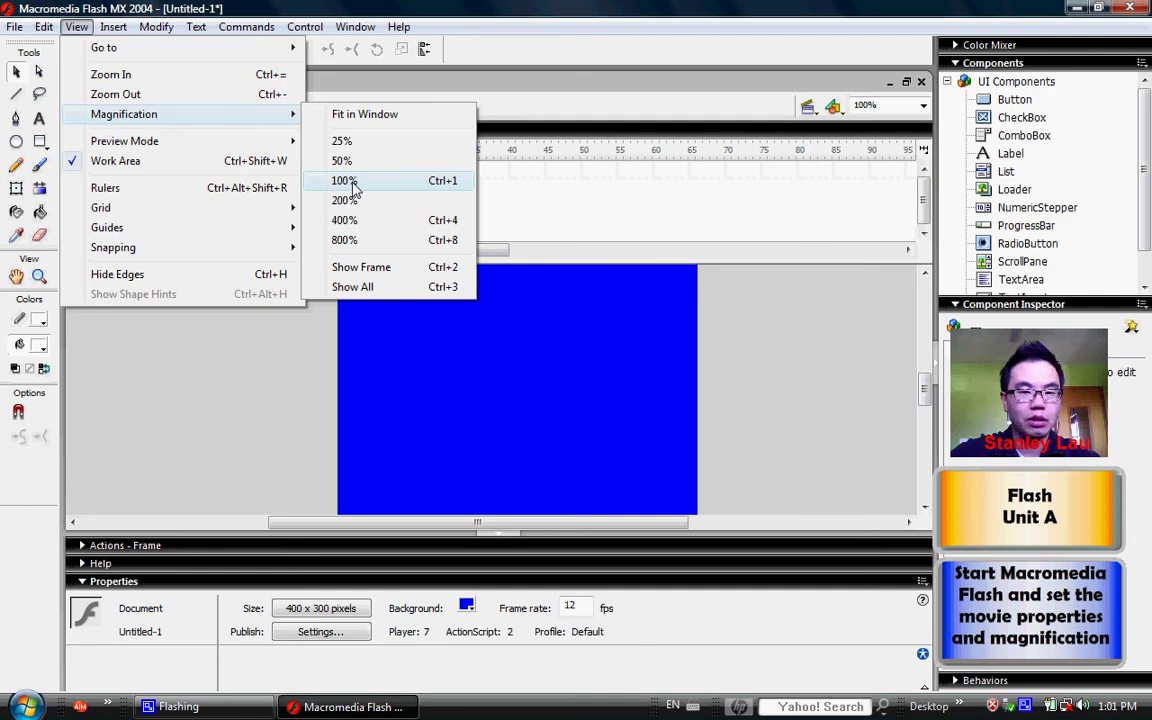
{"action": "left_click", "coordinate": [345, 181]}
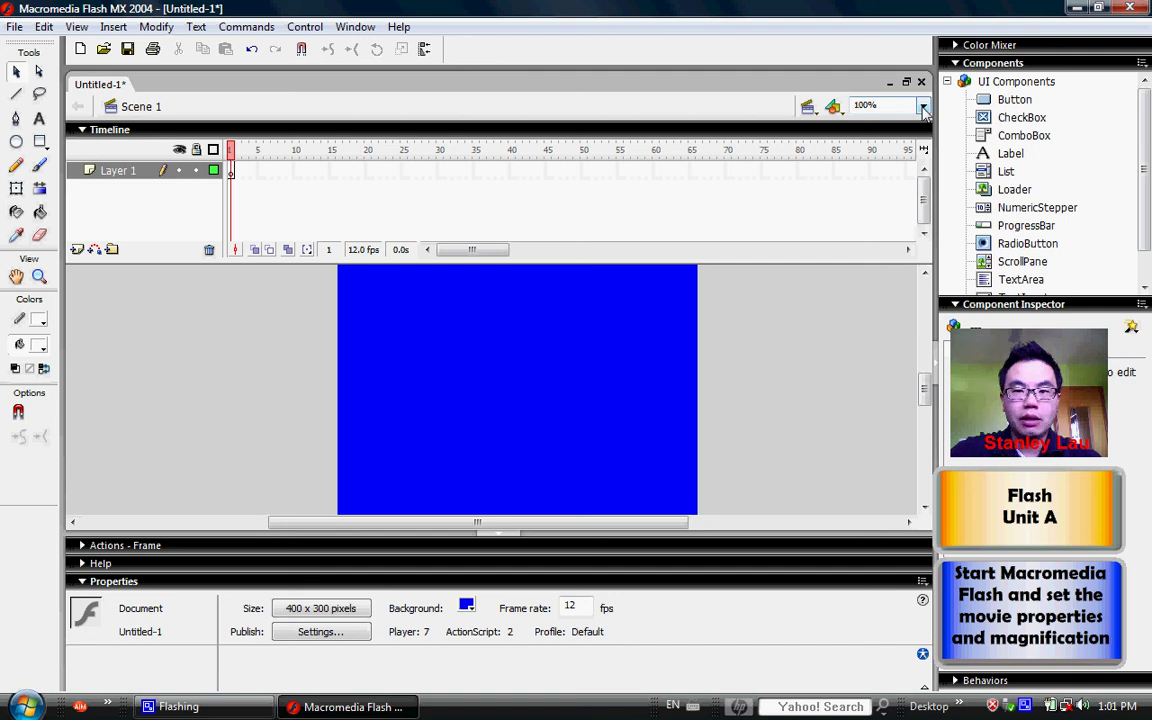
- Change the zoom value above the stage to 90%
{"action": "left_click", "coordinate": [924, 108]}
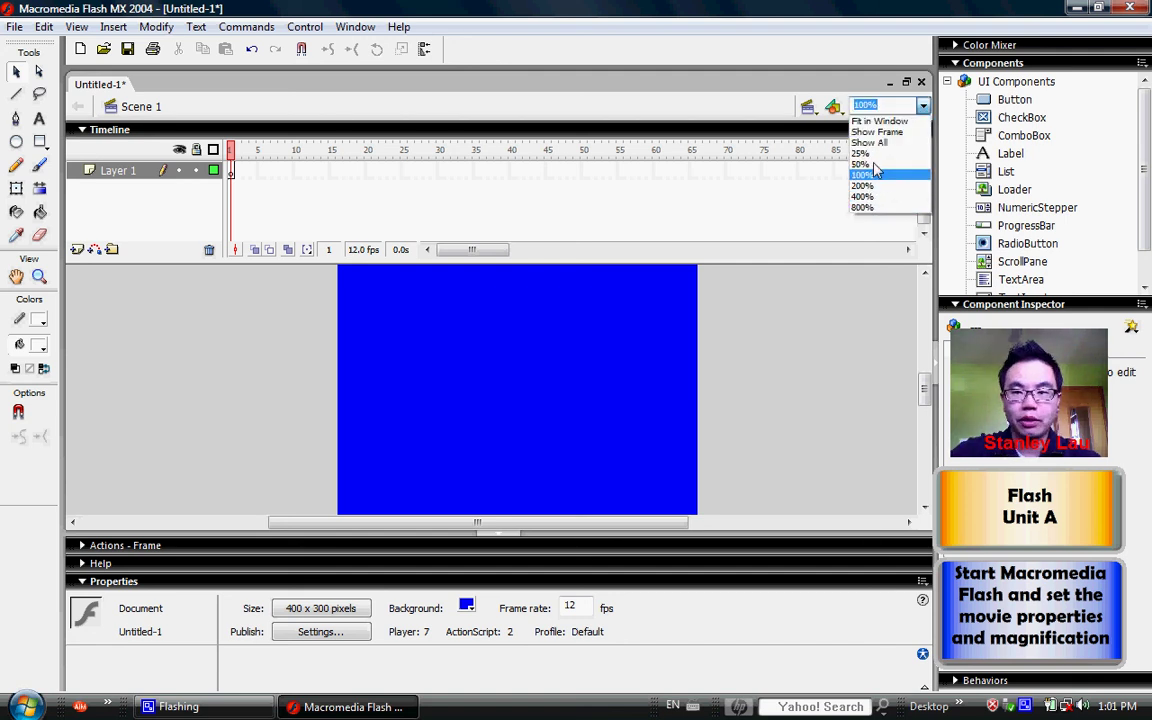
{"action": "left_click", "coordinate": [885, 108]}
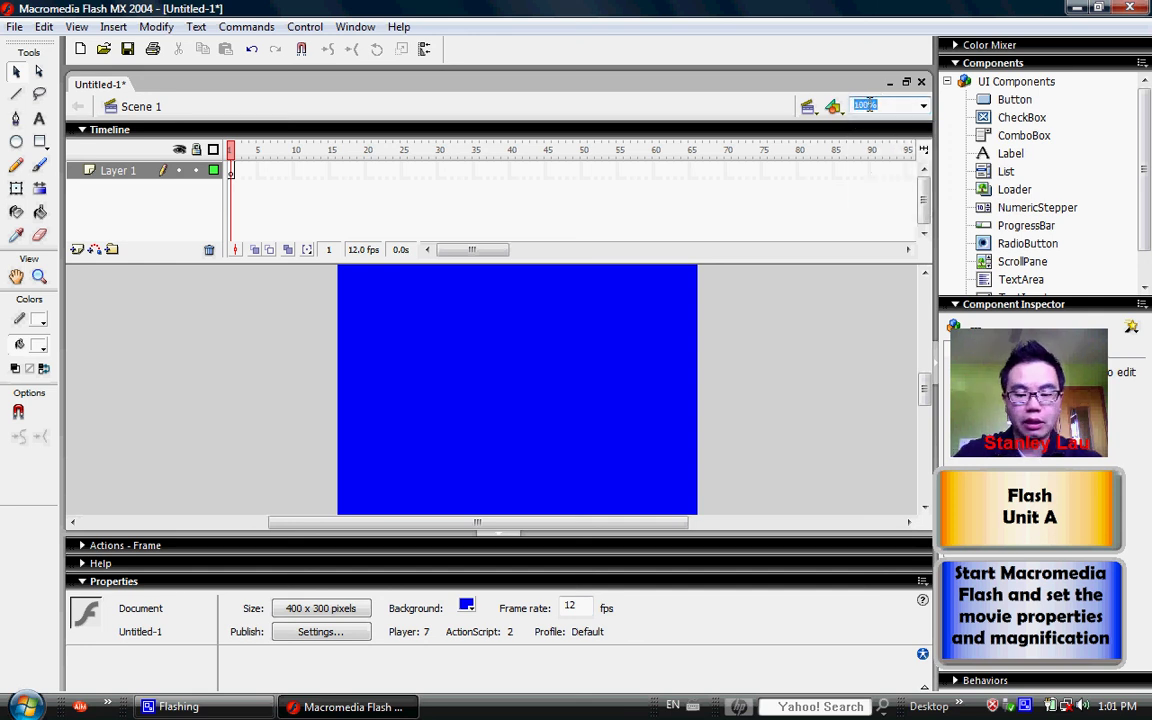
{"action": "type", "text": "50"}
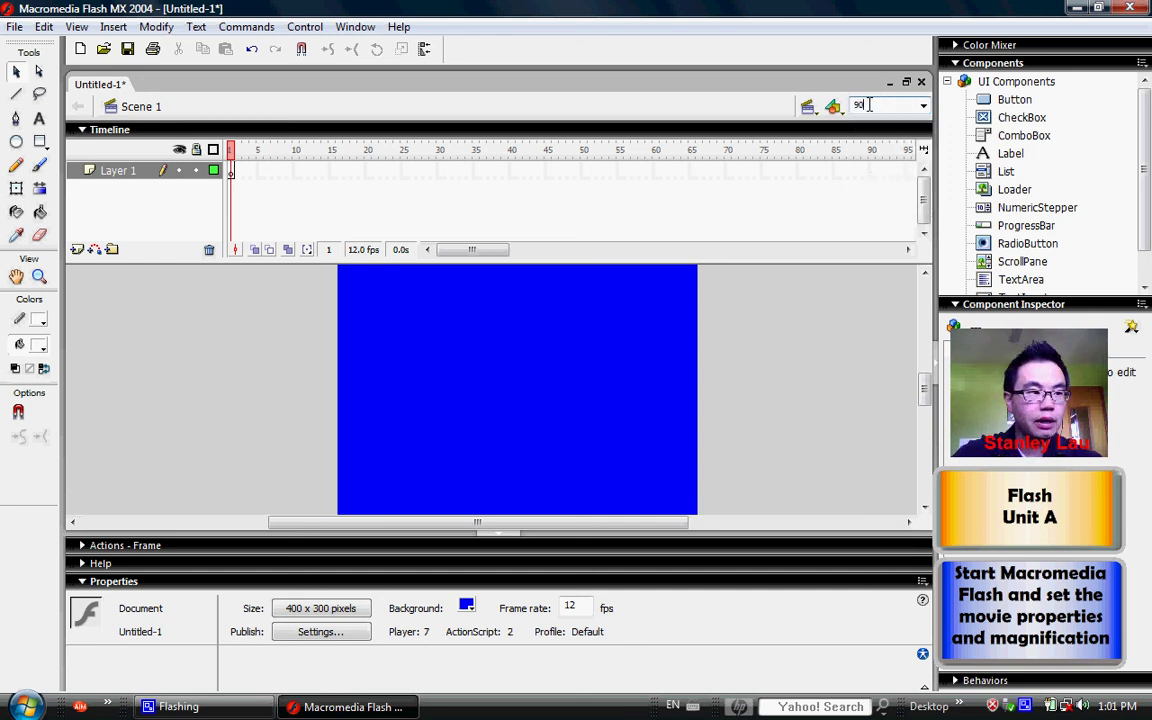
{"action": "key", "text": "Return"}
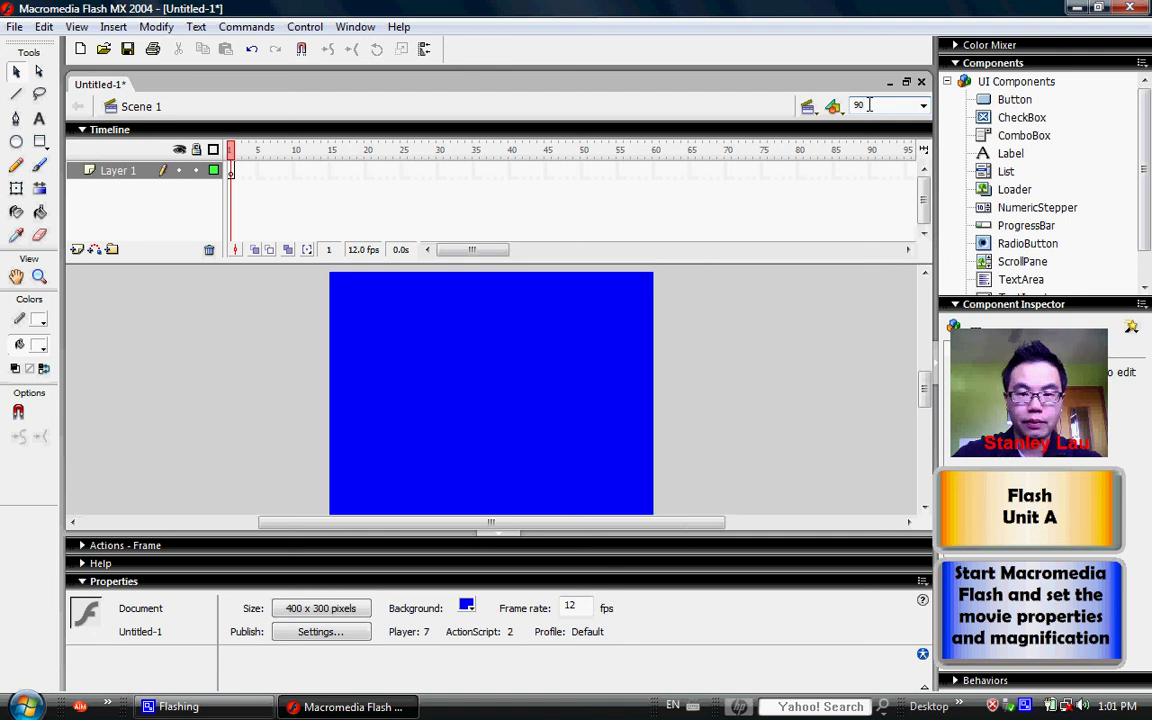
{"action": "left_click_drag", "start_coordinate": [926, 388], "coordinate": [926, 389]}
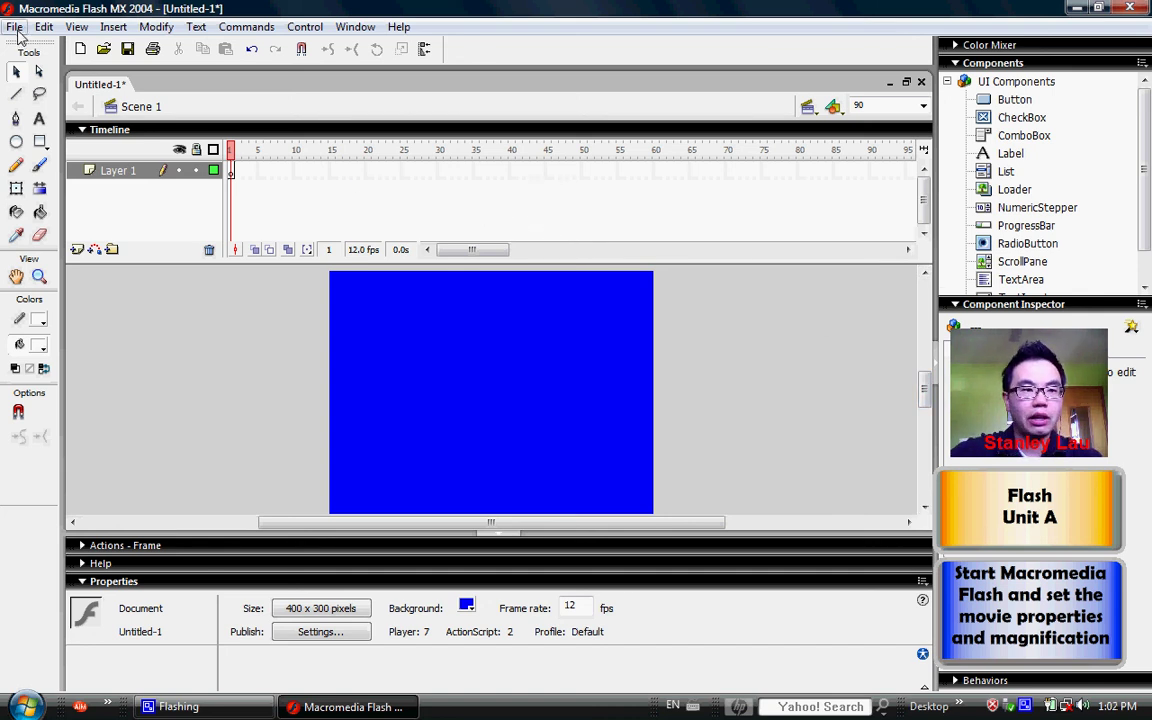
- Start Save As and browse to the Removable Disk (F:) drive
{"action": "left_click", "coordinate": [15, 27]}
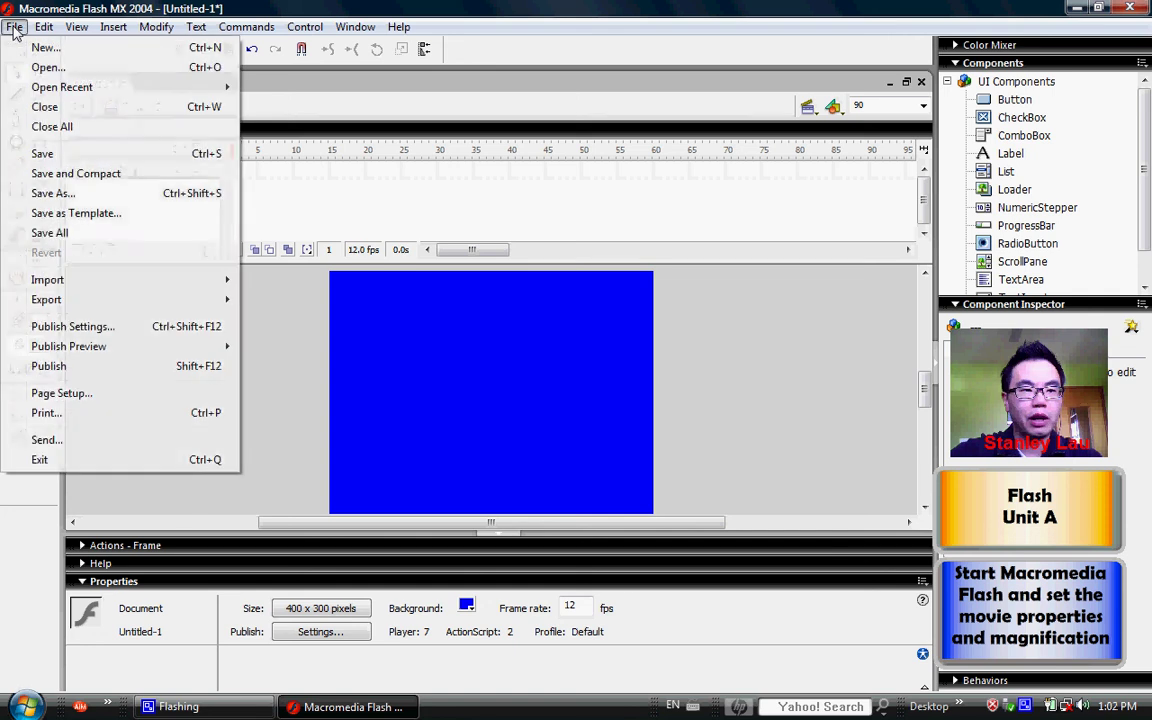
{"action": "left_click", "coordinate": [45, 194]}
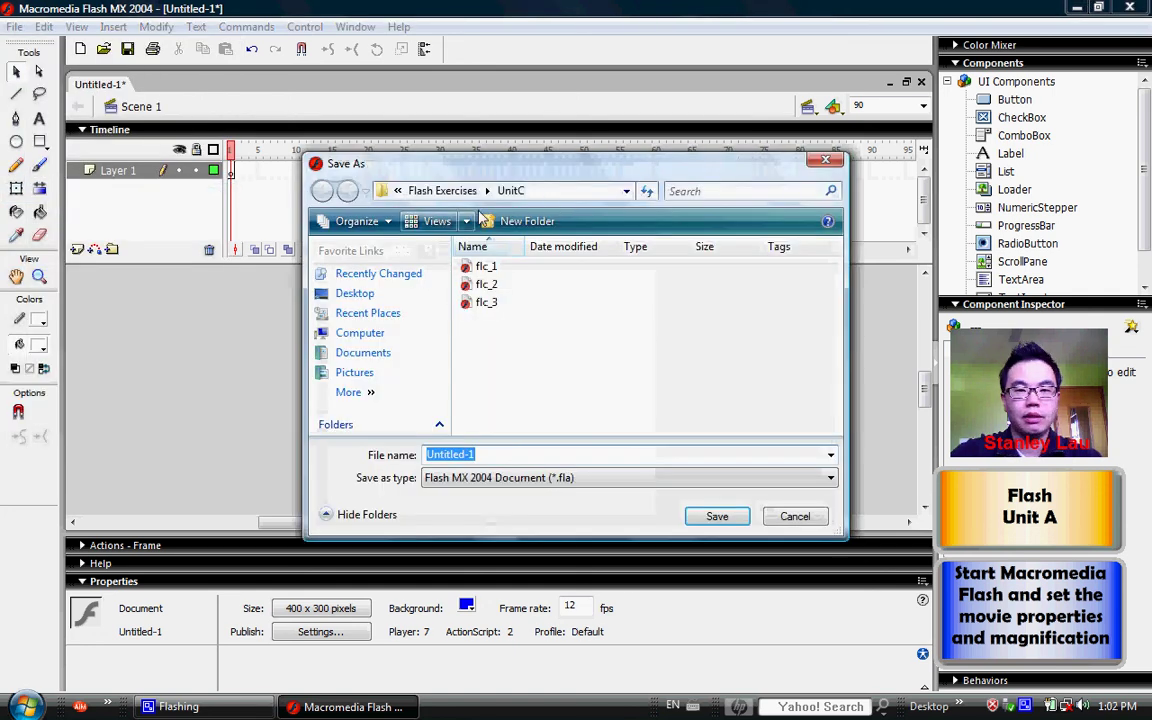
{"action": "left_click", "coordinate": [362, 336]}
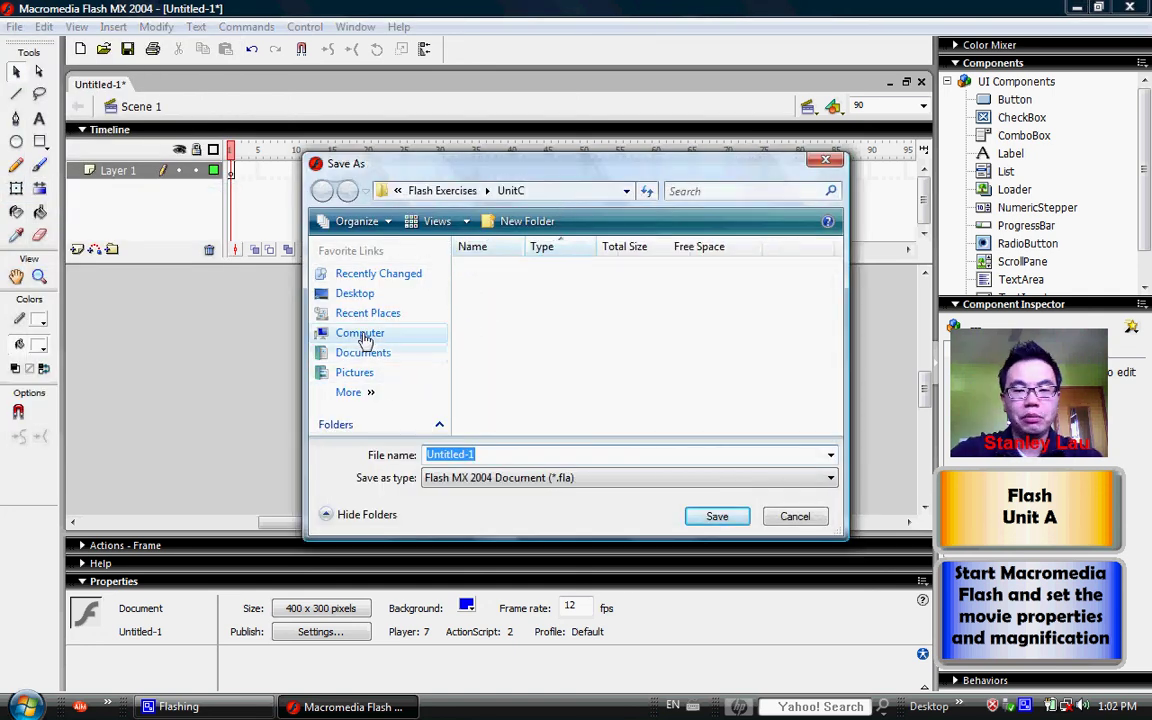
{"action": "left_click", "coordinate": [835, 397]}
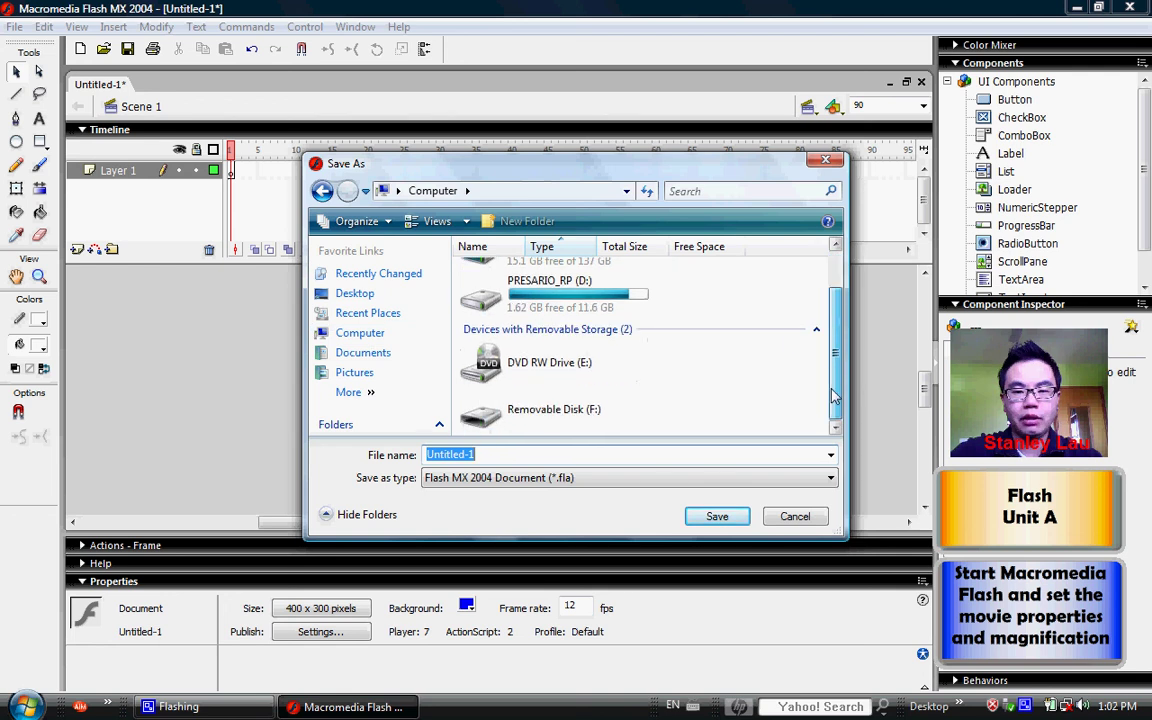
{"action": "double_click", "coordinate": [572, 416]}
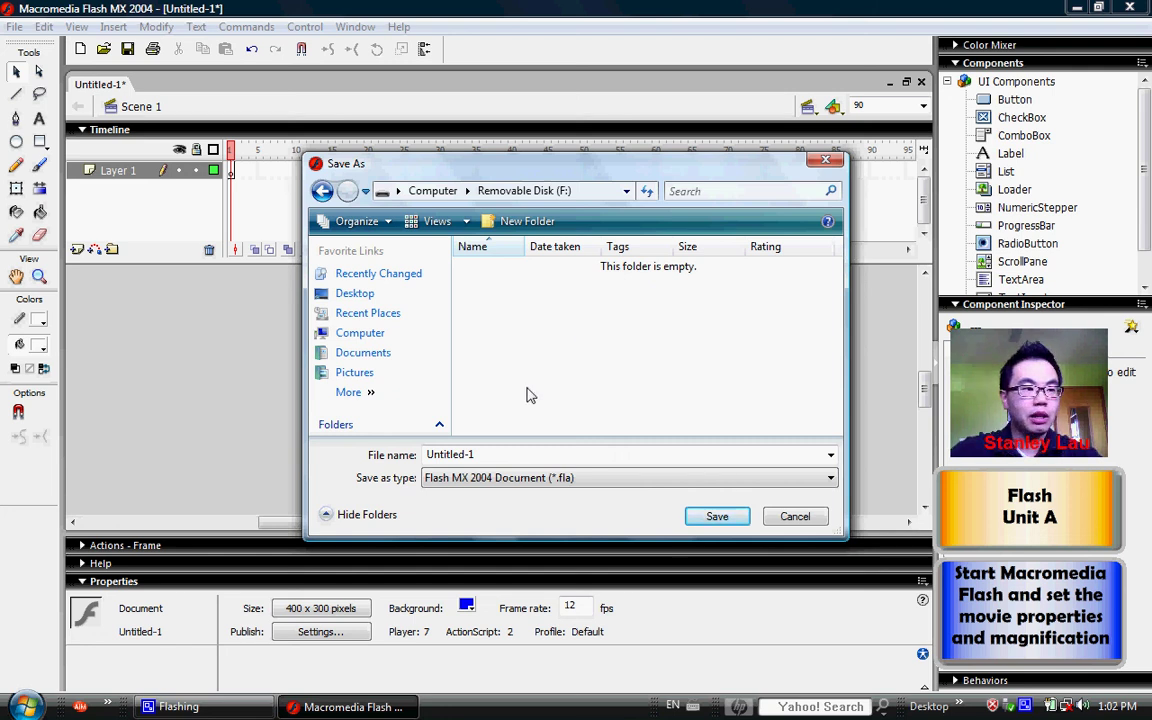
- Save the document under the name 'devenvironment'
{"action": "left_click", "coordinate": [493, 453]}
{"action": "type", "text": "dev"}
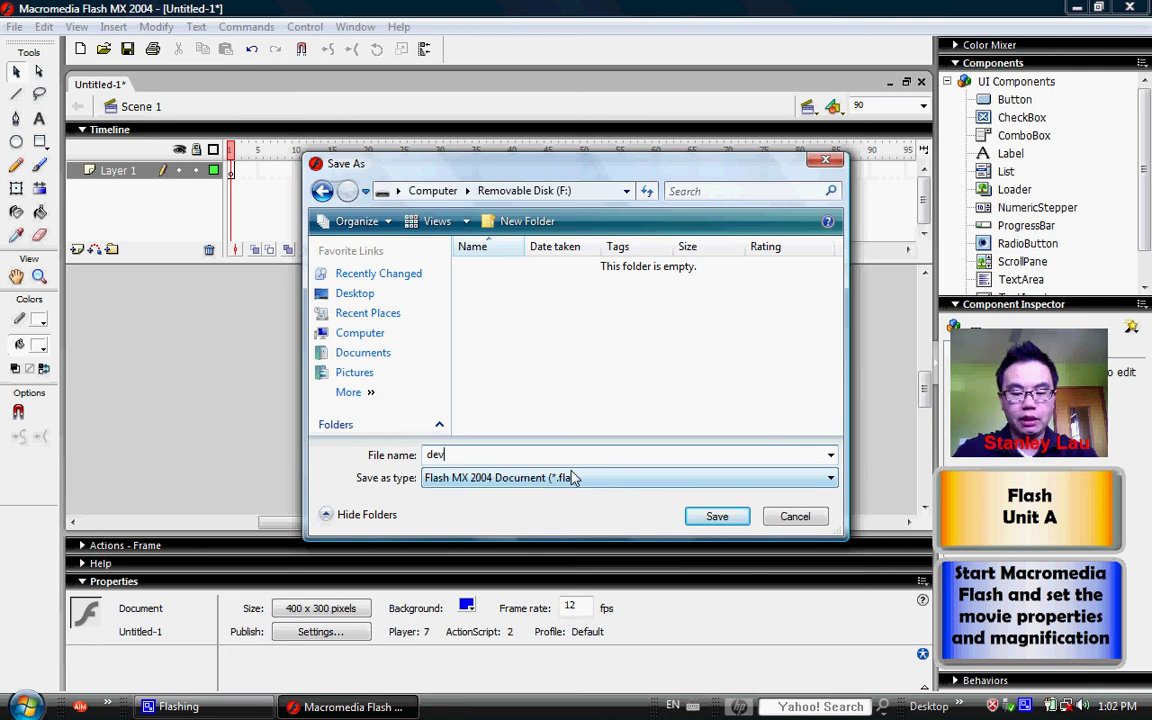
{"action": "type", "text": "envior"}
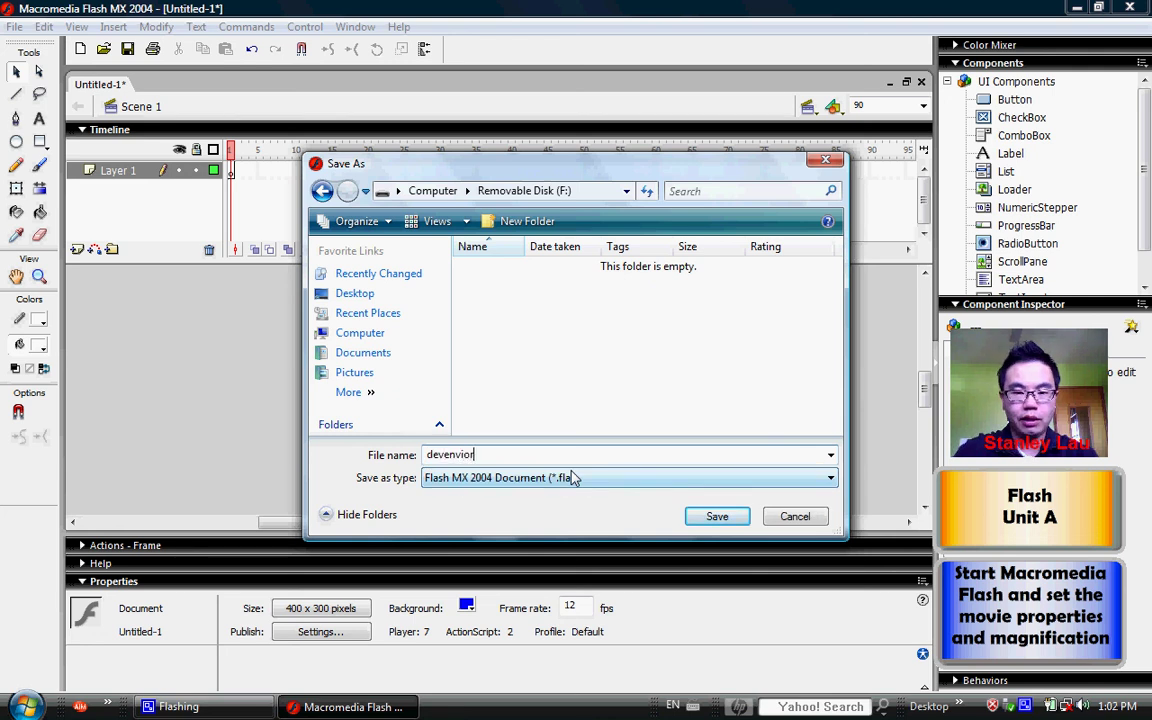
{"action": "key", "text": "BackSpace"}
{"action": "key", "text": "BackSpace"}
{"action": "type", "text": "ronment"}
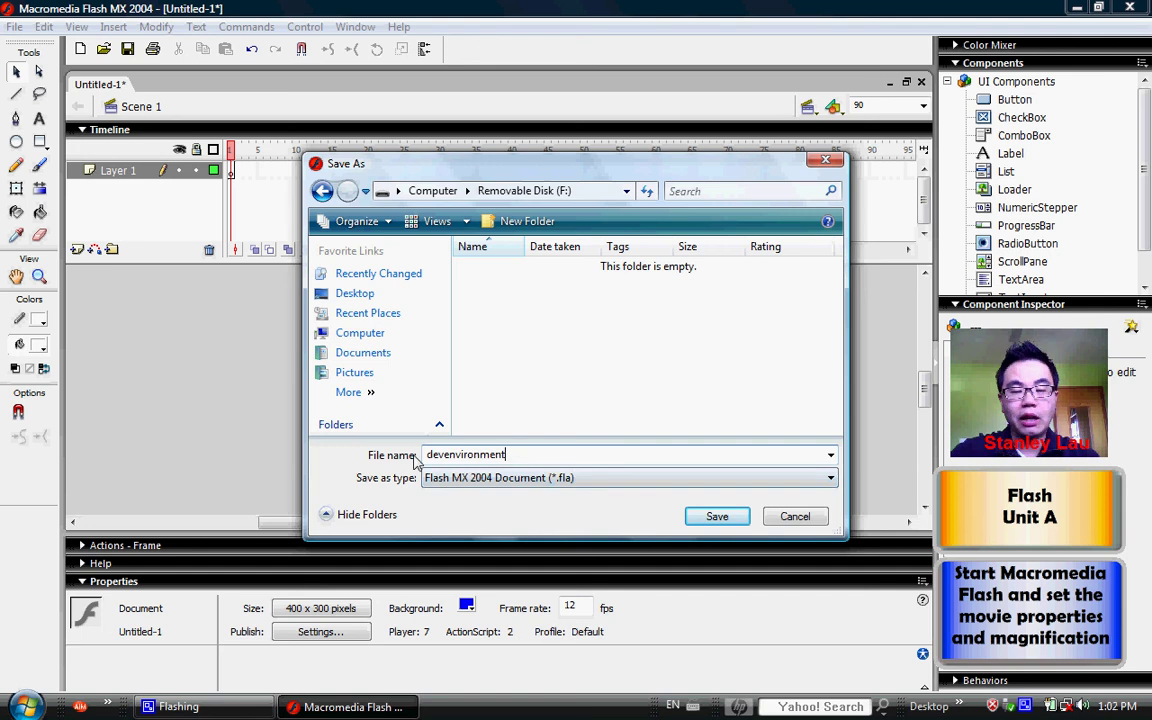
{"action": "left_click", "coordinate": [712, 517]}
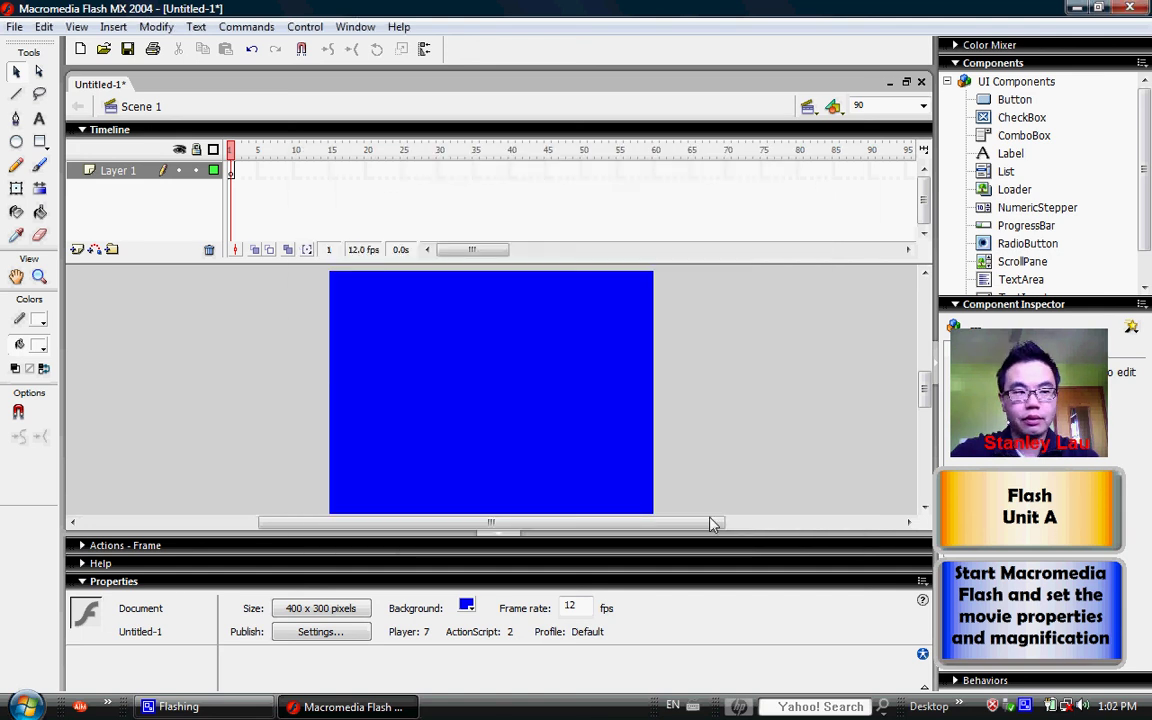